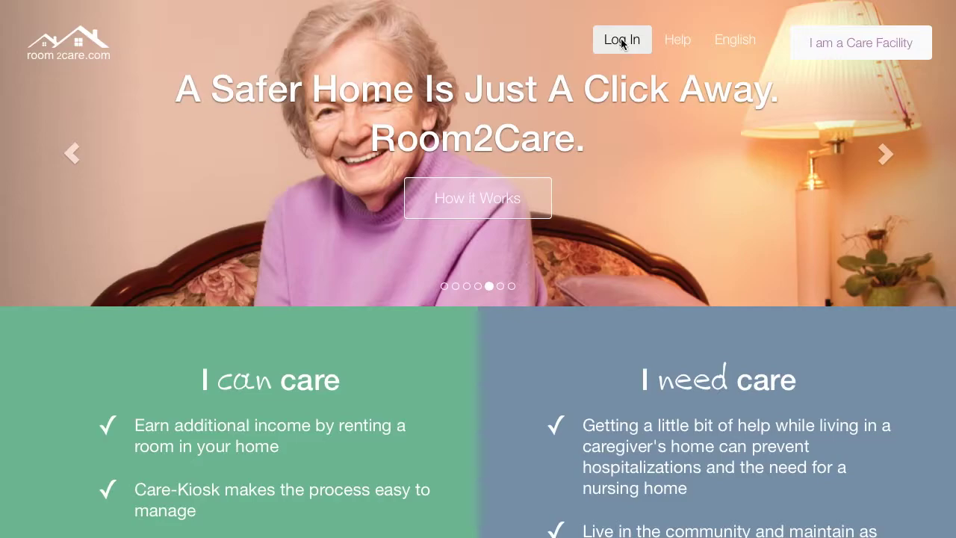
- Log in with the host account's e-mail and password, then open the host profile for editing
left_click(622, 41)
left_click(582, 159)
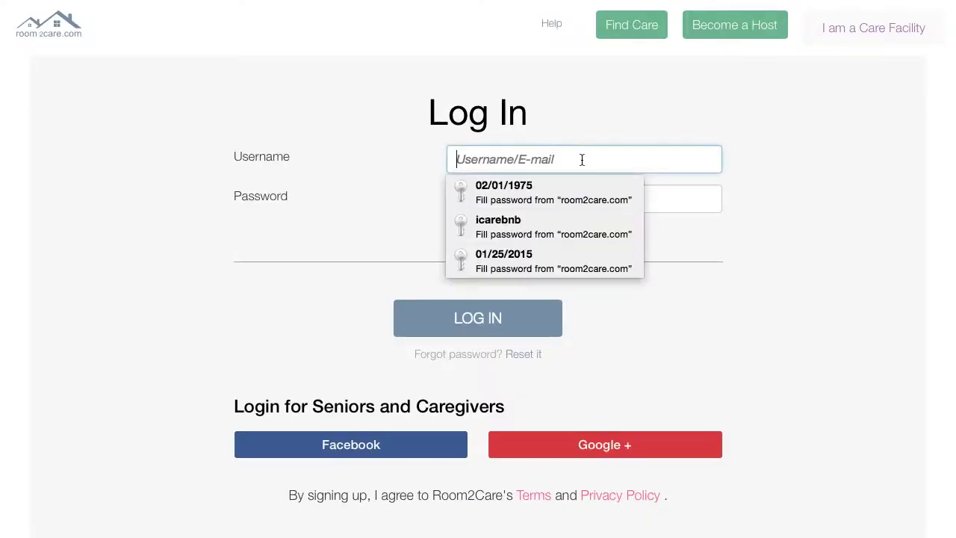
key("Tab")
type("••••••••")
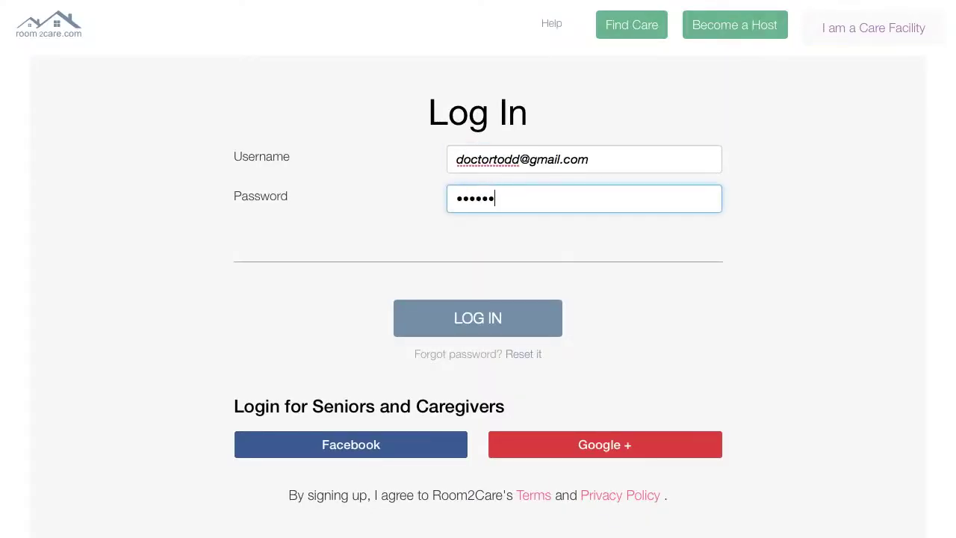
type("•")
left_click(523, 319)
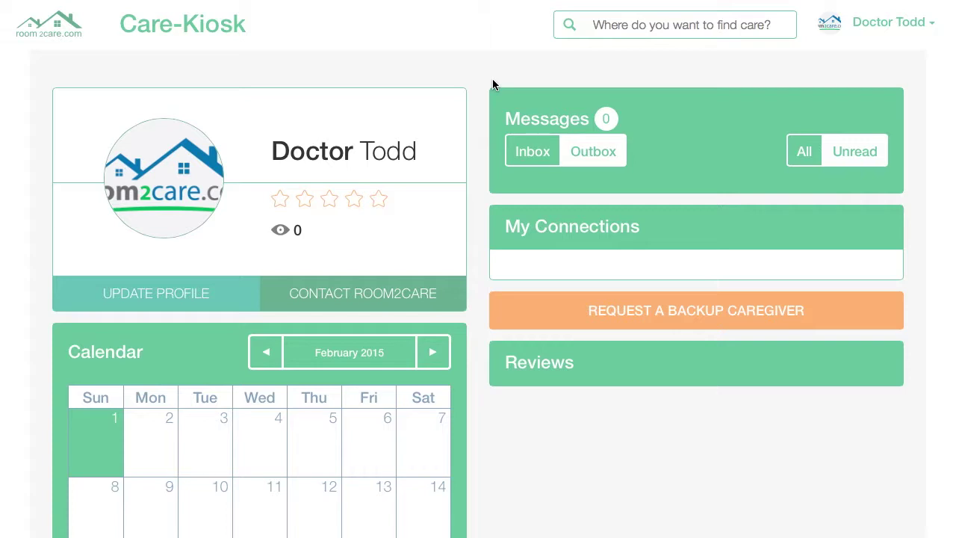
left_click(198, 297)
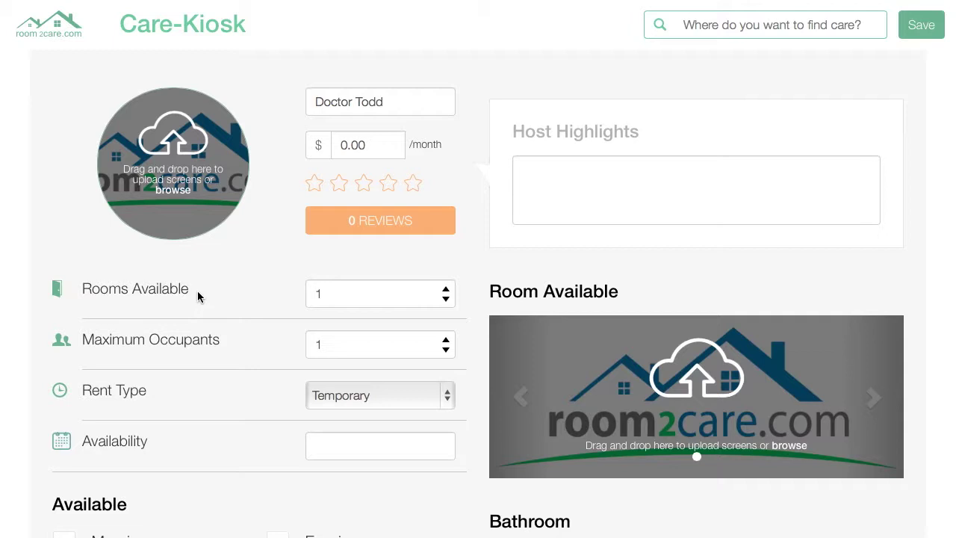
- Replace the 0.00 monthly price with 900
left_click(395, 147)
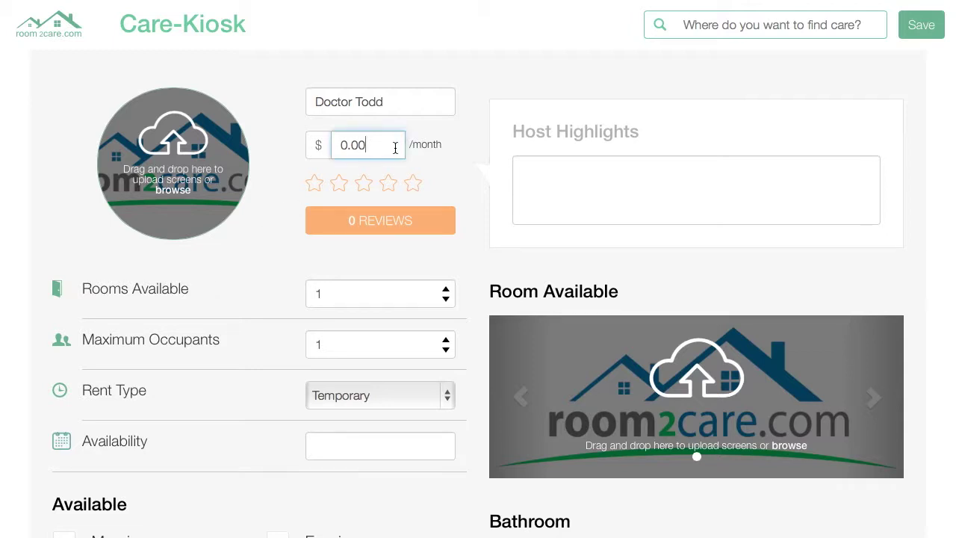
key("BackSpace")
key("BackSpace")
key("BackSpace")
key("BackSpace")
type("900")
- Write Host Highlights: trained in CPR, keeps a clean home, excellent barbequer, has a dog
left_click(563, 171)
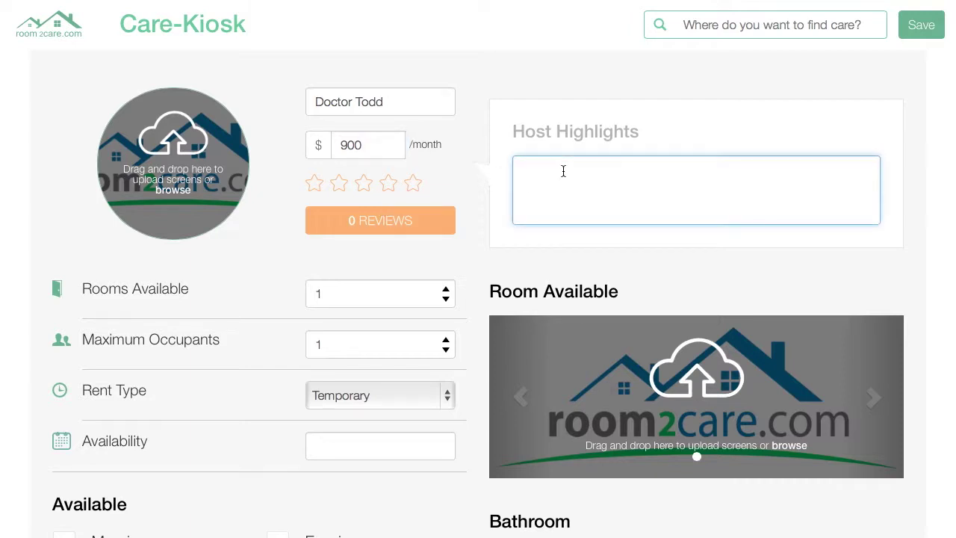
type("I am medically trained in CPR")
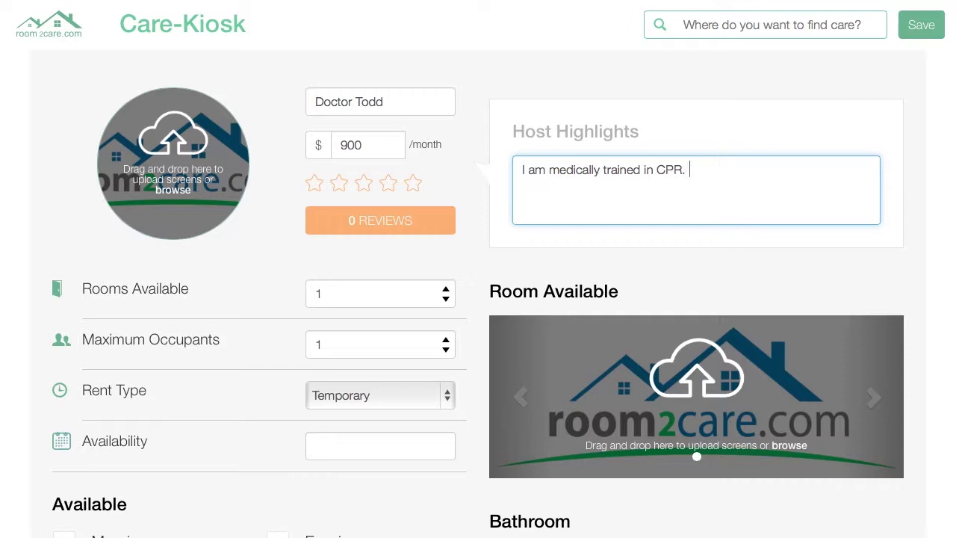
type(". I keep a clean home.  ")
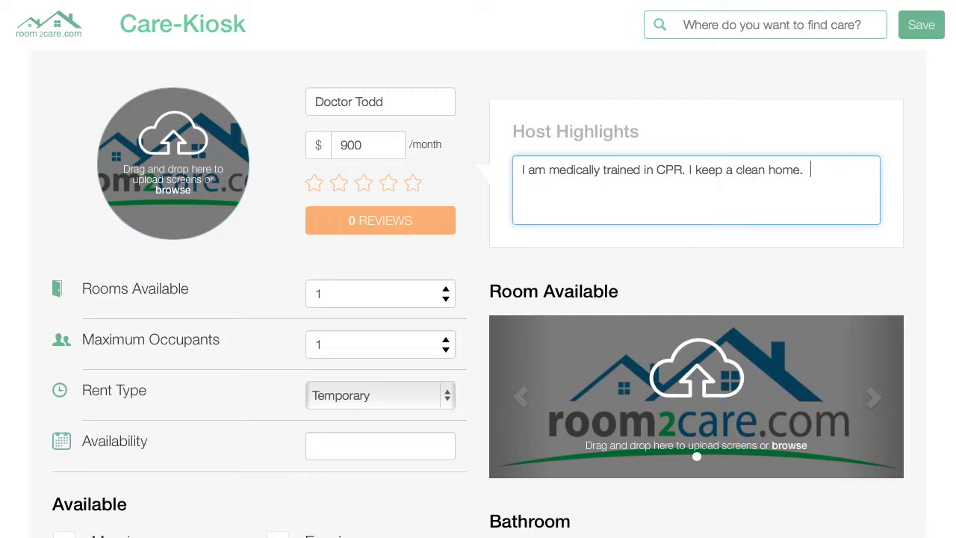
type("I am an excellent bar")
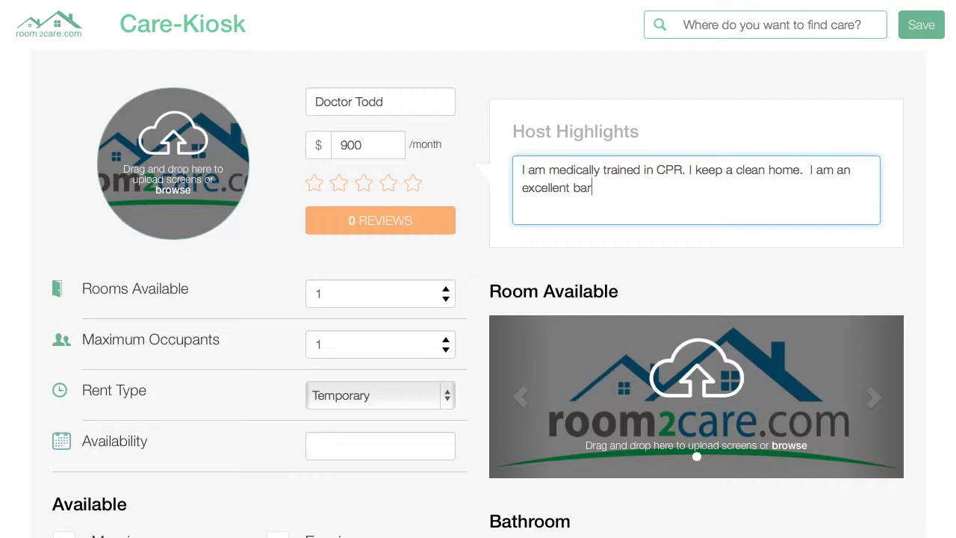
type("be")
type("quer")
type("   I have a dog.")
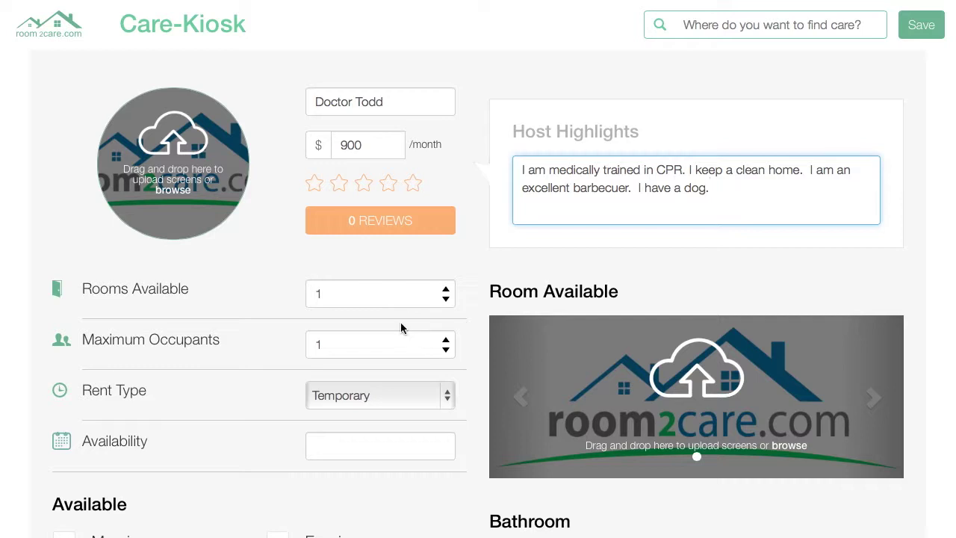
- Mark the host as available in the Evenings
scroll(401, 329, "down", 3)
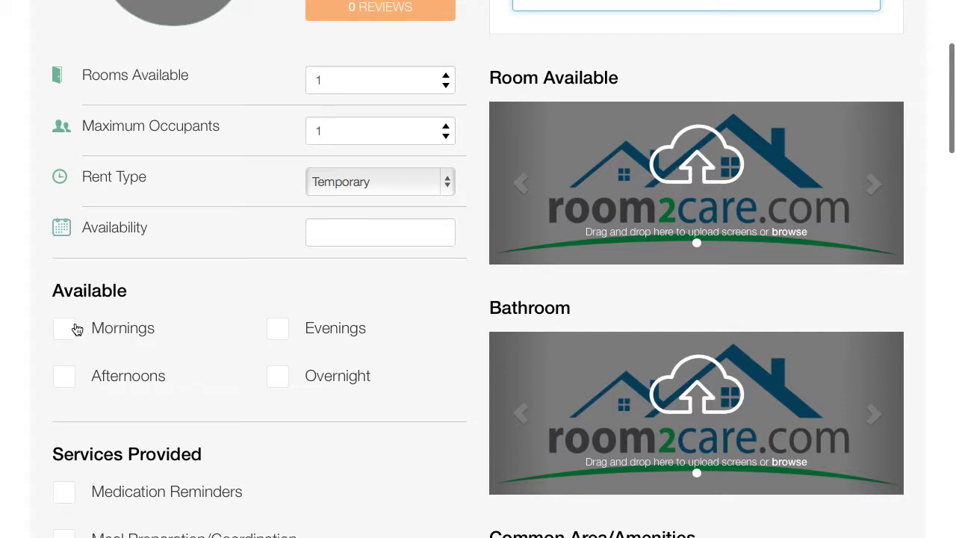
left_click(279, 337)
scroll(288, 380, "down", 4)
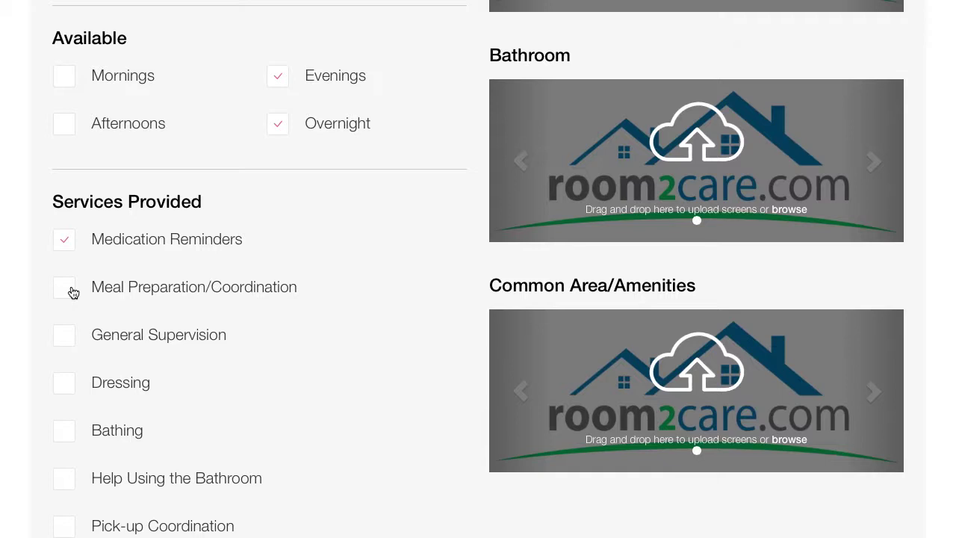
- Offer General Supervision, Pick-up Coordination, Companion and Monthly Pill Box Set-Up services
left_click(69, 336)
scroll(263, 419, "down", 3)
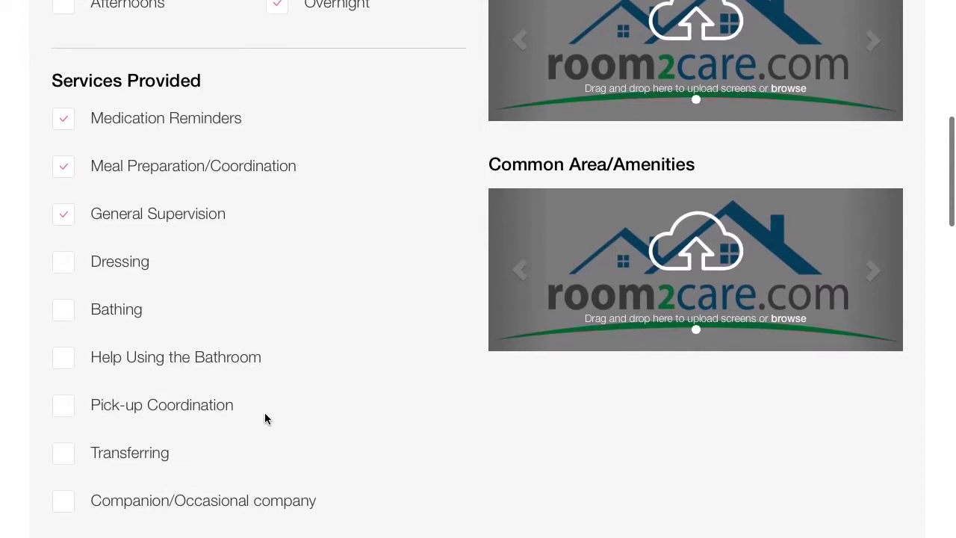
scroll(264, 418, "down", 1)
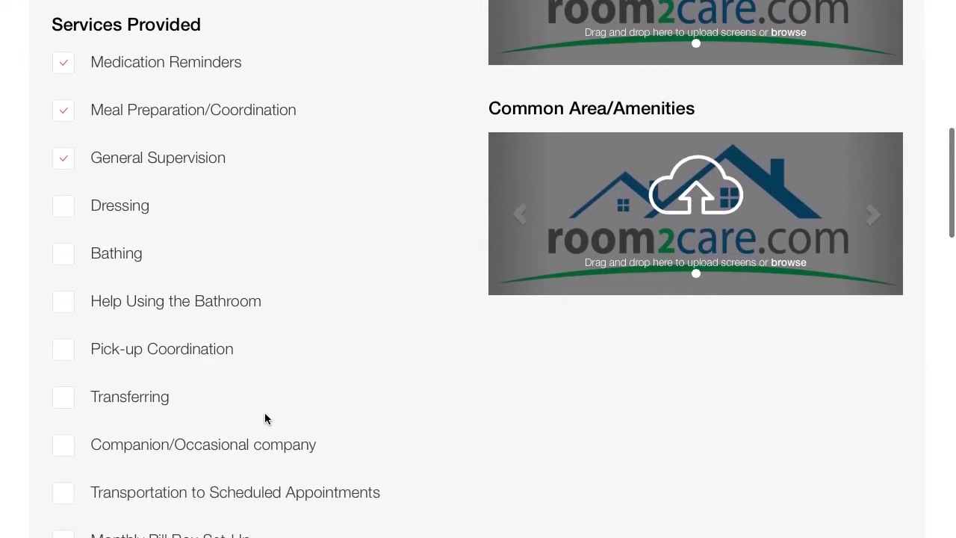
left_click(68, 355)
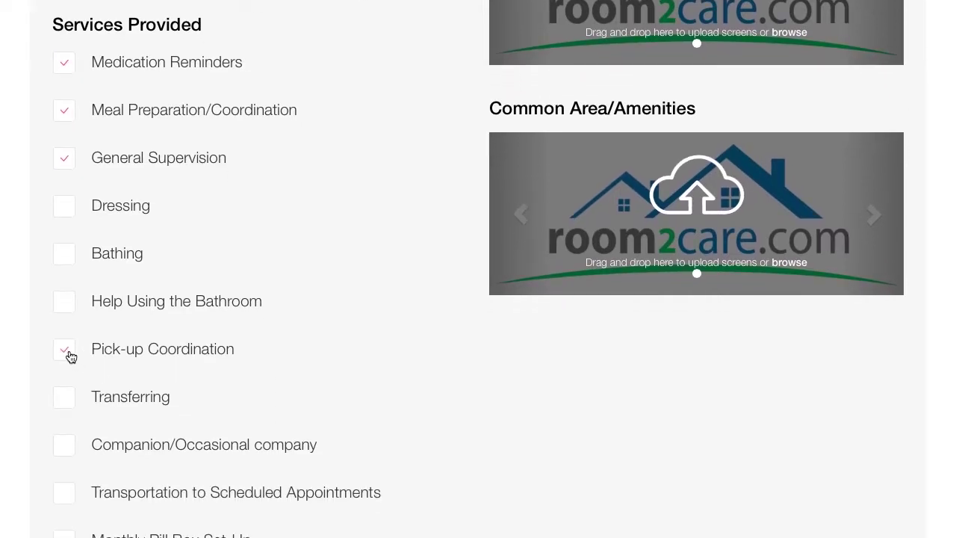
left_click(65, 449)
scroll(139, 505, "down", 2)
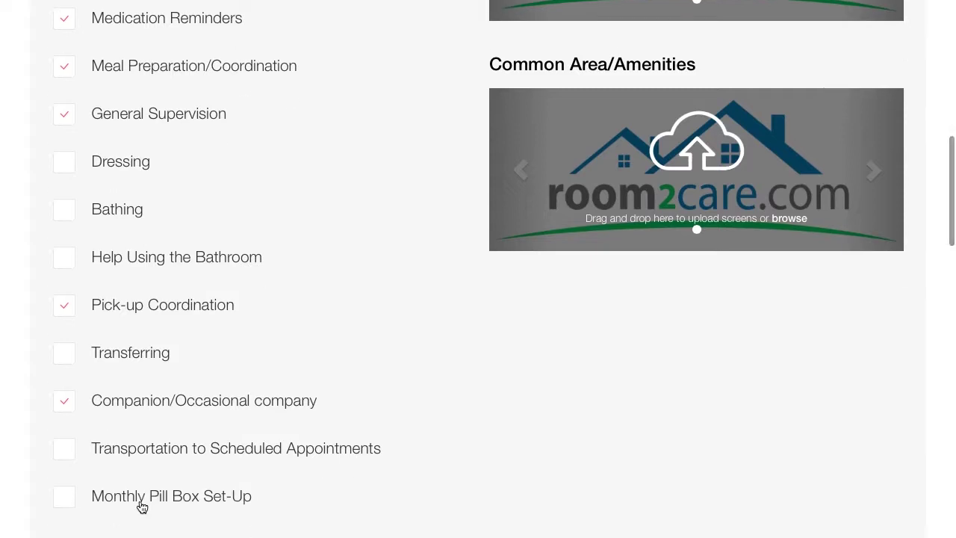
left_click(66, 478)
scroll(159, 417, "down", 1)
scroll(159, 417, "down", 2)
scroll(159, 415, "up", 3)
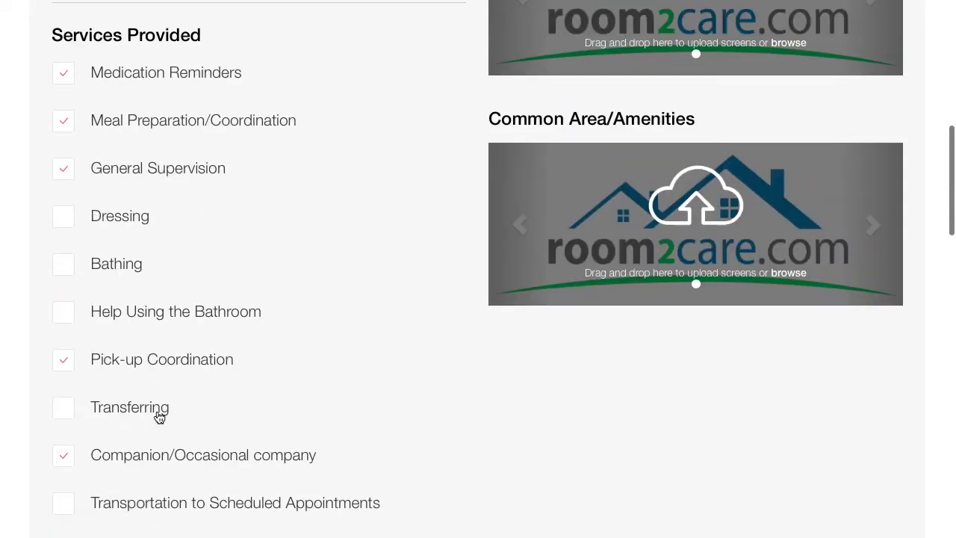
scroll(159, 417, "up", 10)
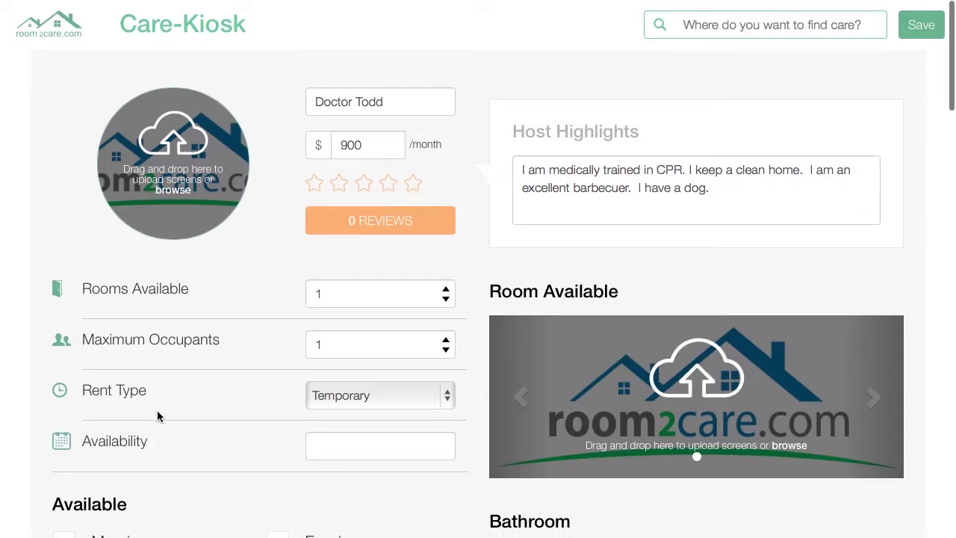
- Upload photoshot.jpg from Desktop > I can Care as the profile photo, cropped to the top
left_click(189, 159)
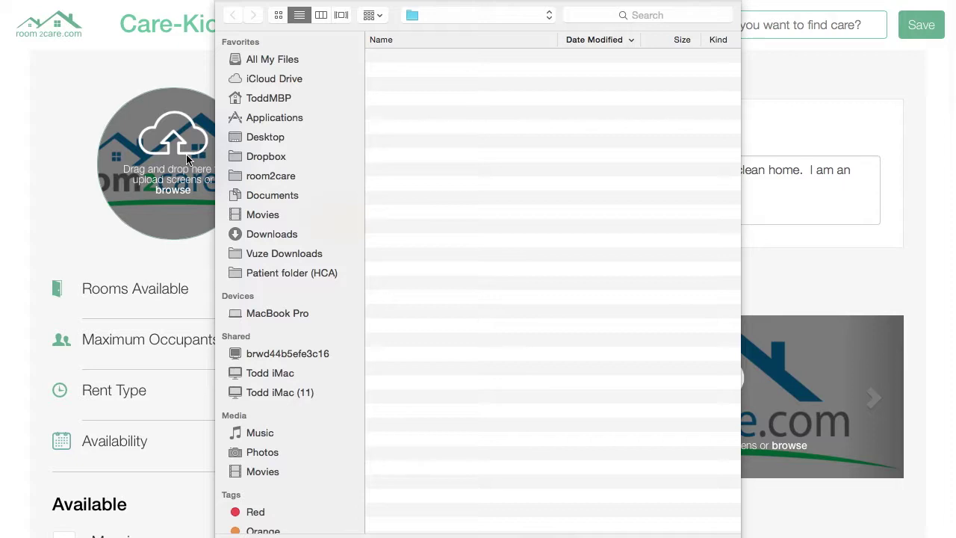
left_click(269, 138)
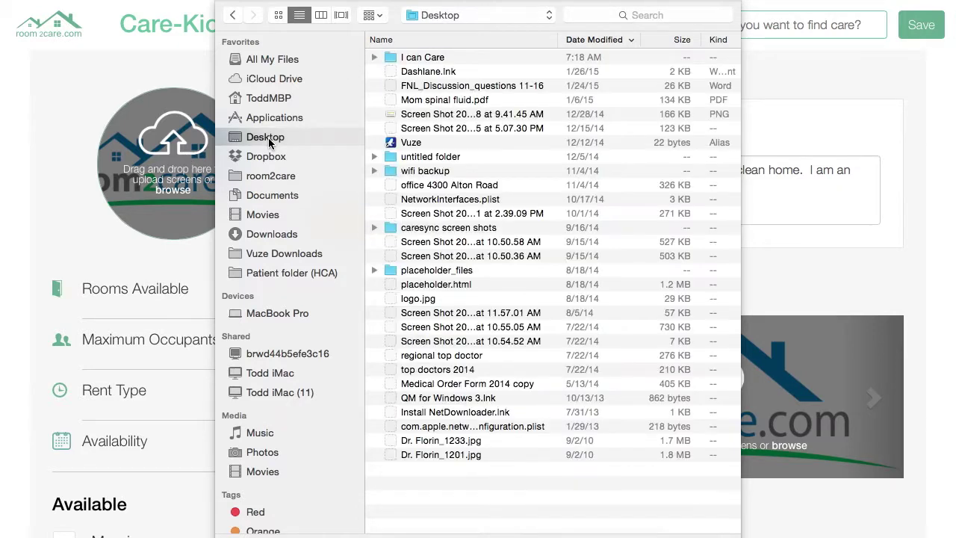
left_click(426, 59)
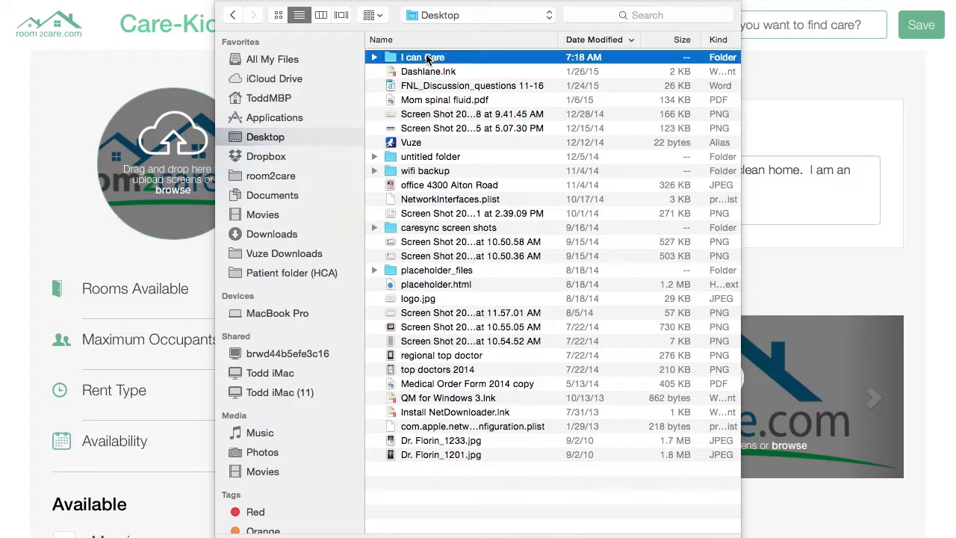
double_click(427, 59)
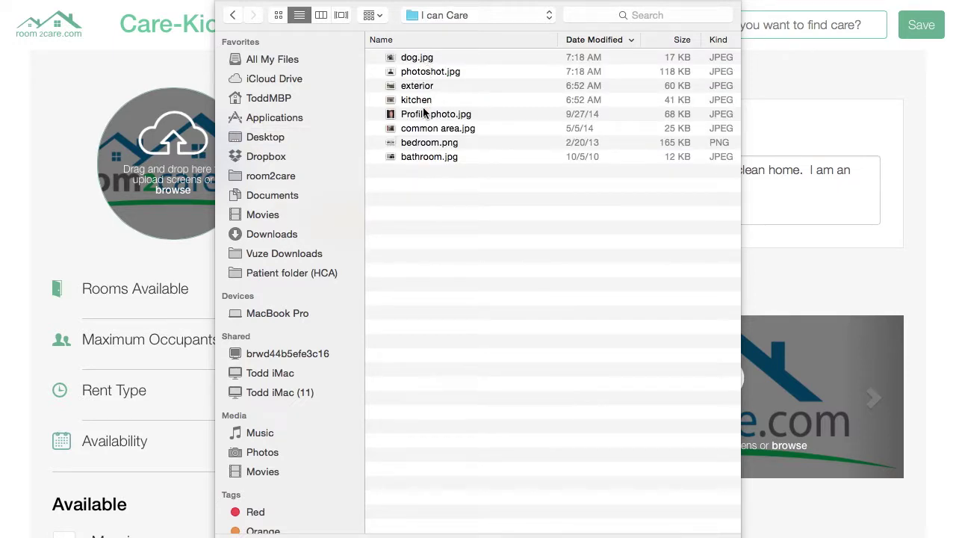
double_click(427, 71)
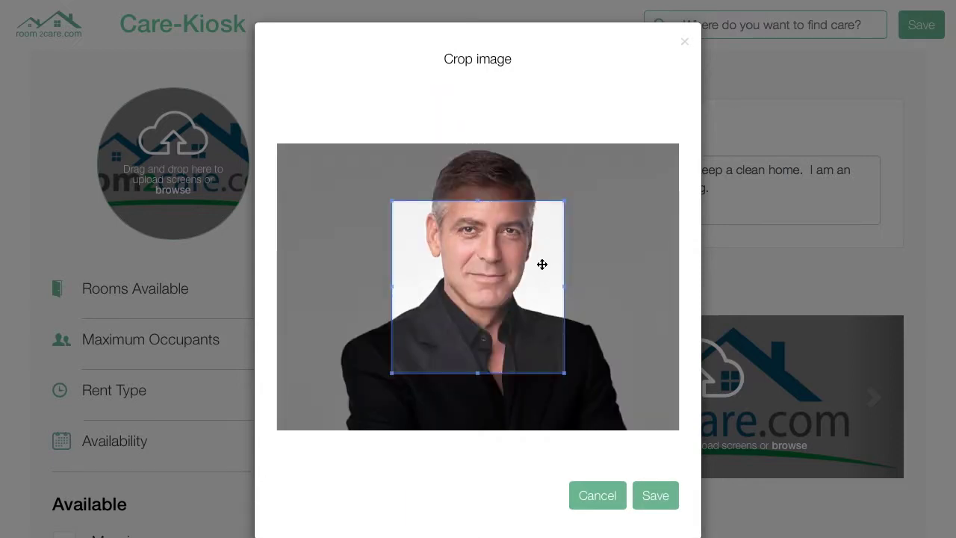
left_click_drag(542, 265, 542, 207)
left_click(655, 495)
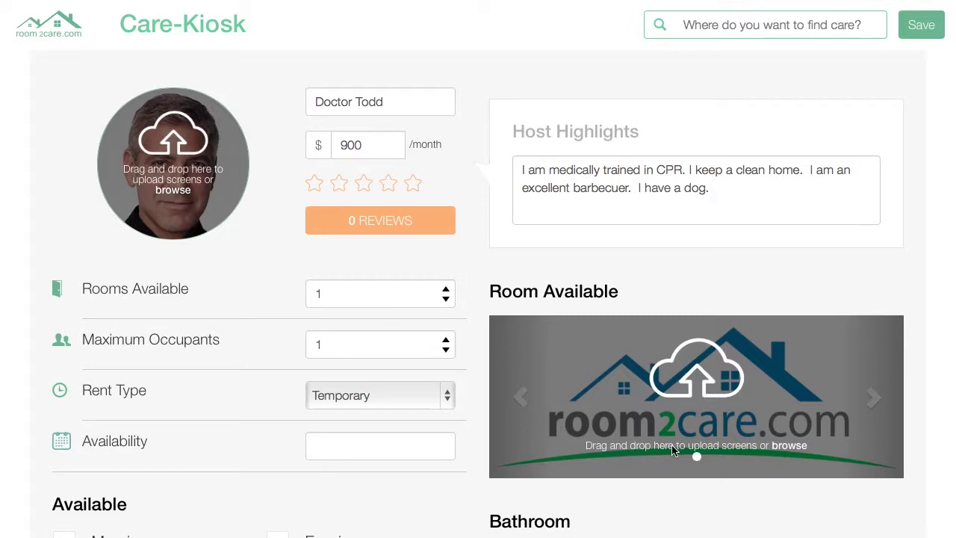
scroll(680, 437, "down", 2)
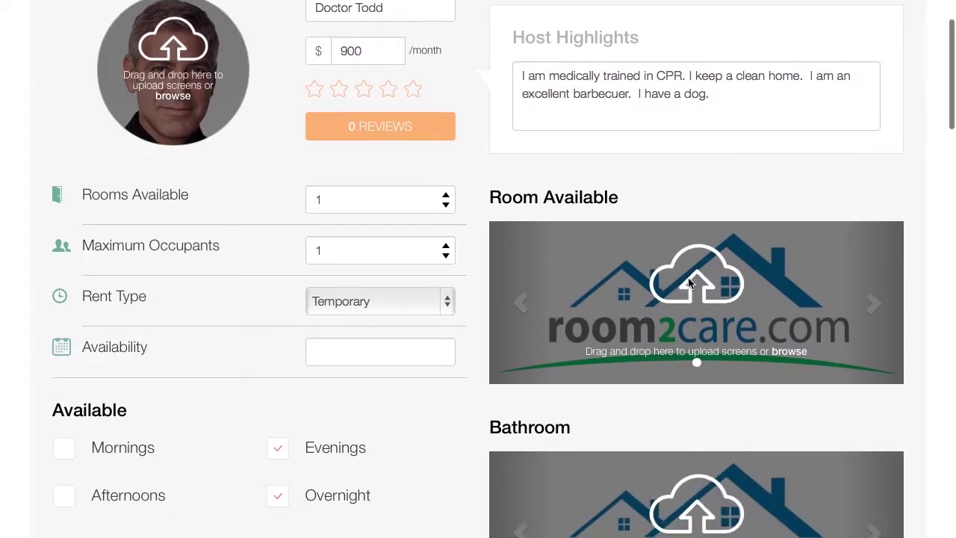
- Add bedroom.png as the Room Available photo with the crop shifted left
left_click(695, 276)
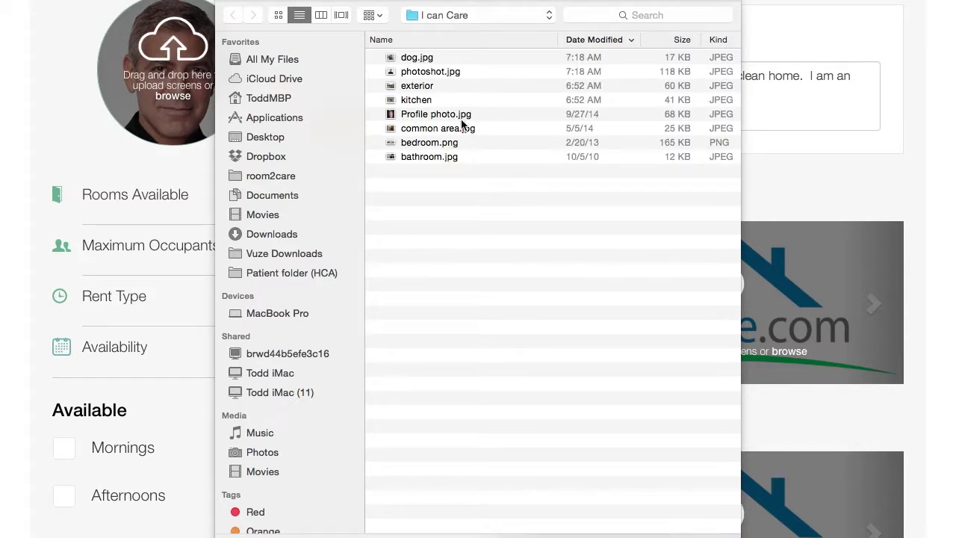
double_click(439, 141)
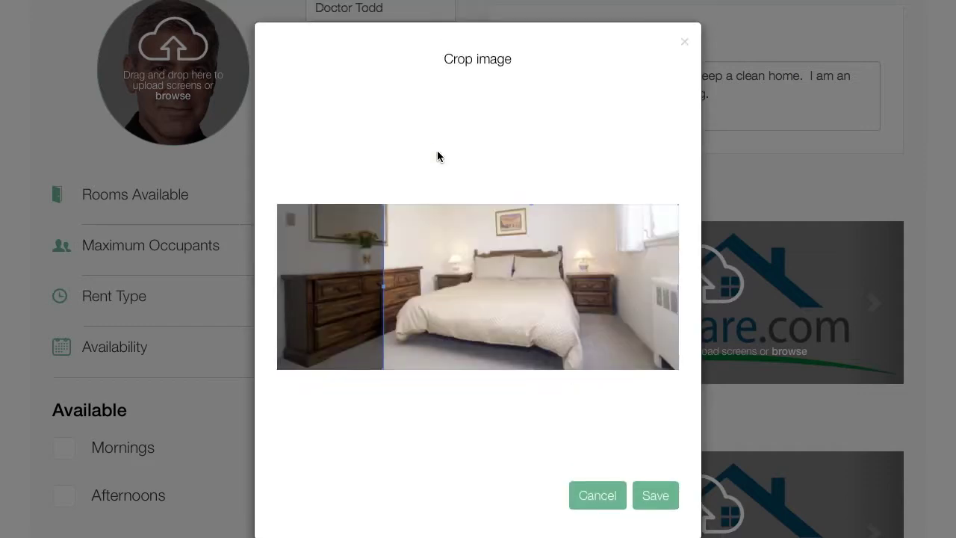
left_click_drag(459, 264, 415, 269)
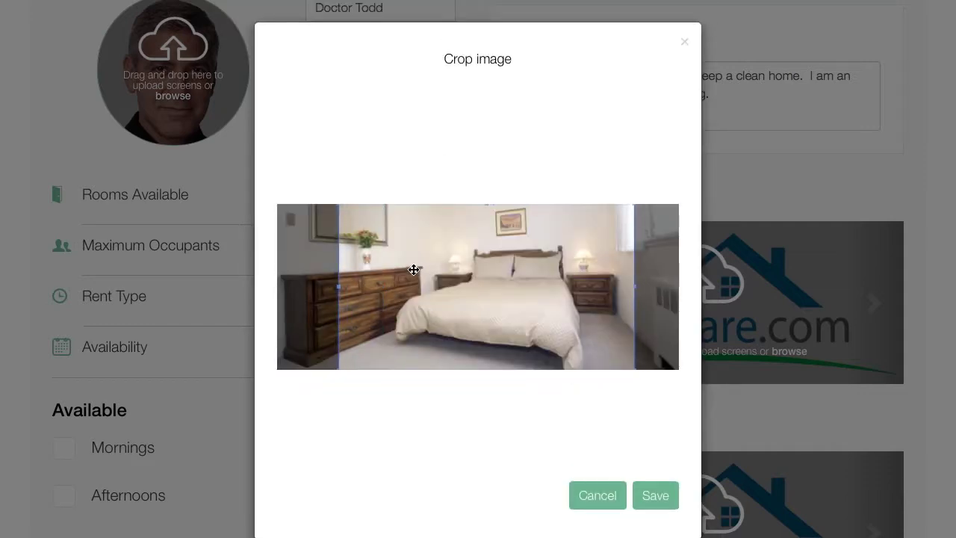
left_click(656, 495)
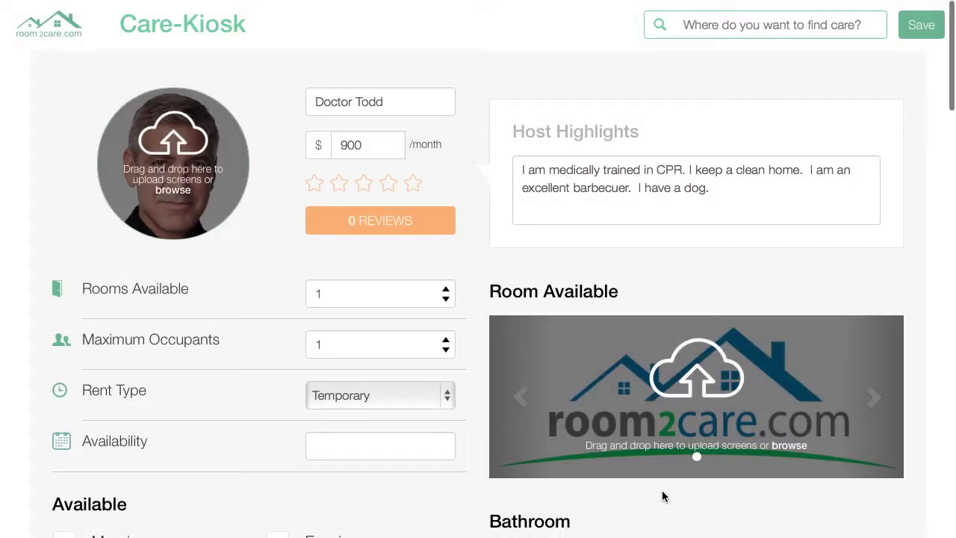
- Add a cropped bathroom.jpg to the Bathroom section
scroll(662, 490, "down", 2)
scroll(662, 493, "down", 5)
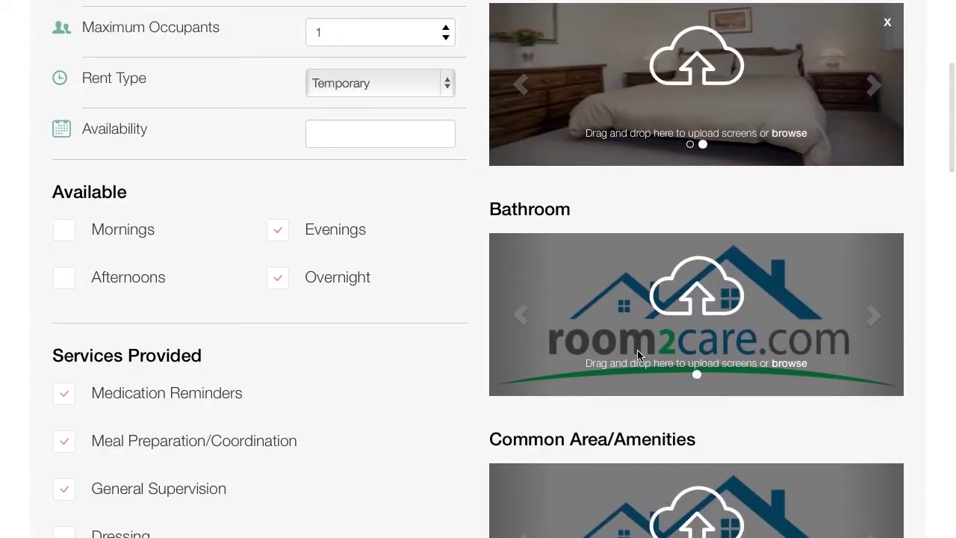
left_click(624, 352)
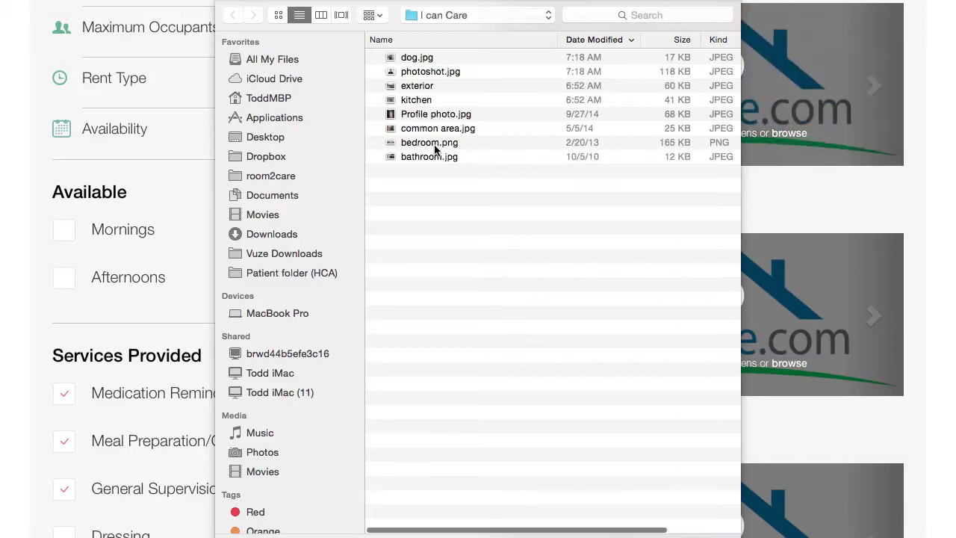
double_click(435, 157)
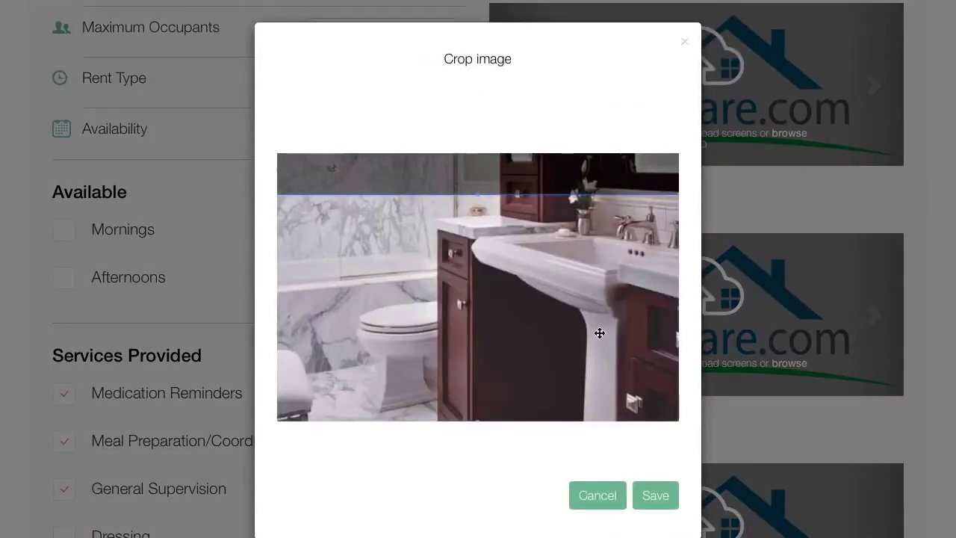
left_click_drag(600, 333, 588, 301)
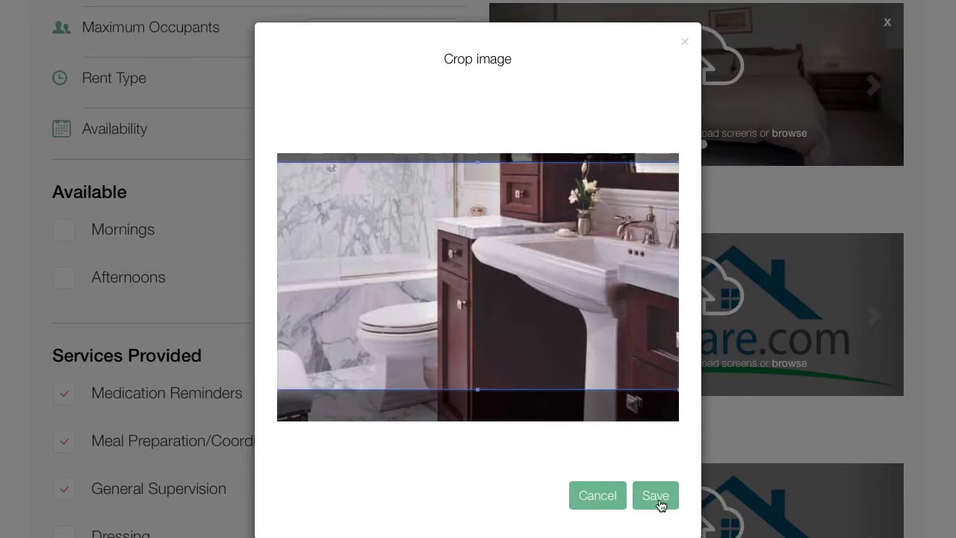
left_click(657, 499)
- Add a cropped common area.jpg living-room photo to Common Area/Amenities
scroll(659, 505, "down", 1)
scroll(660, 499, "down", 2)
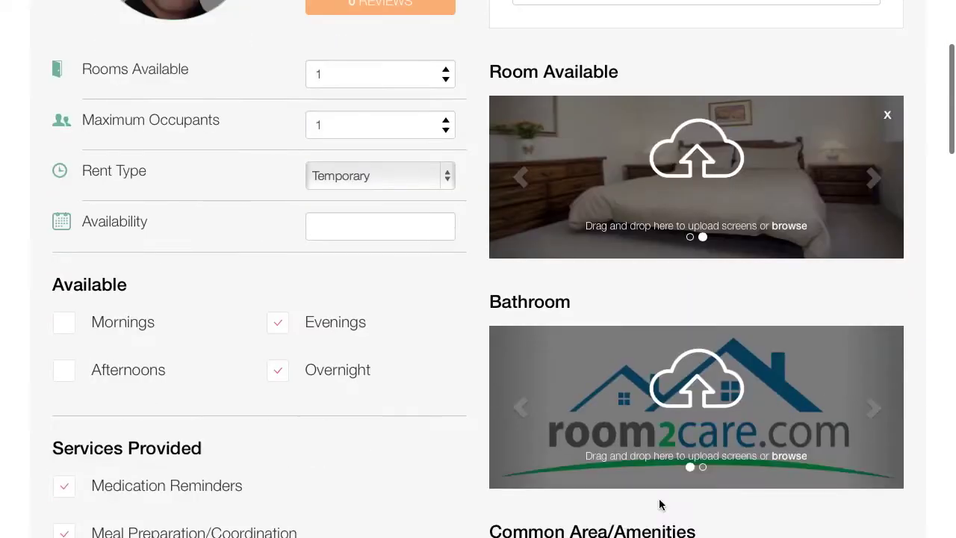
scroll(660, 505, "down", 2)
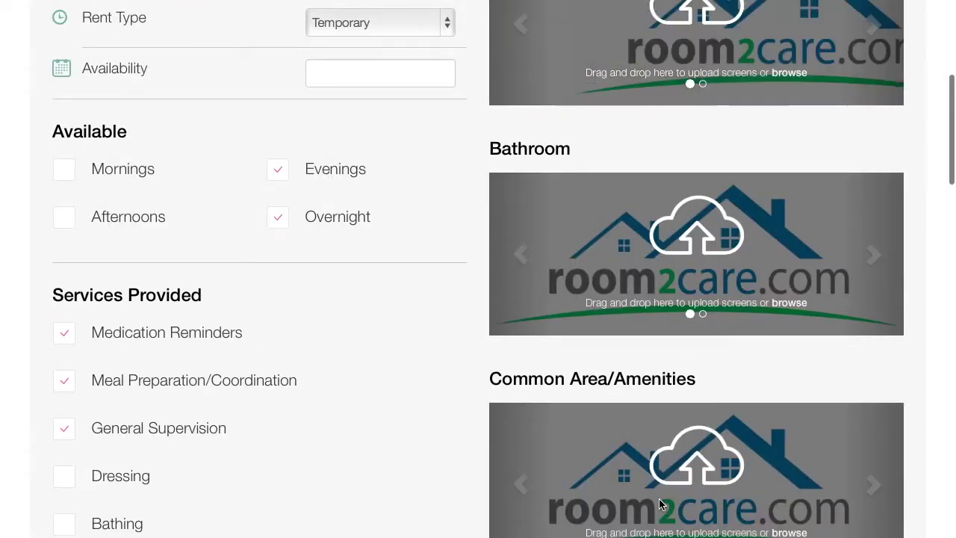
scroll(660, 505, "down", 2)
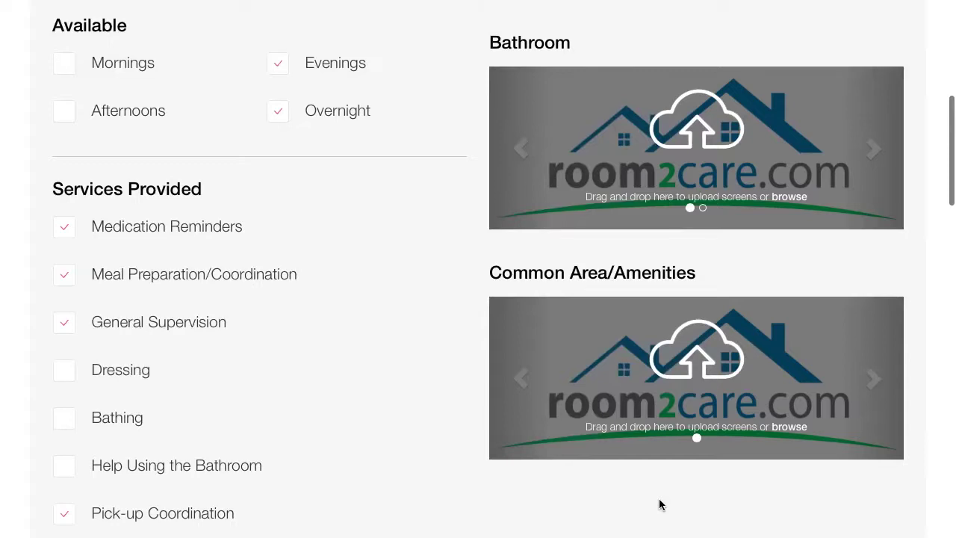
left_click(655, 342)
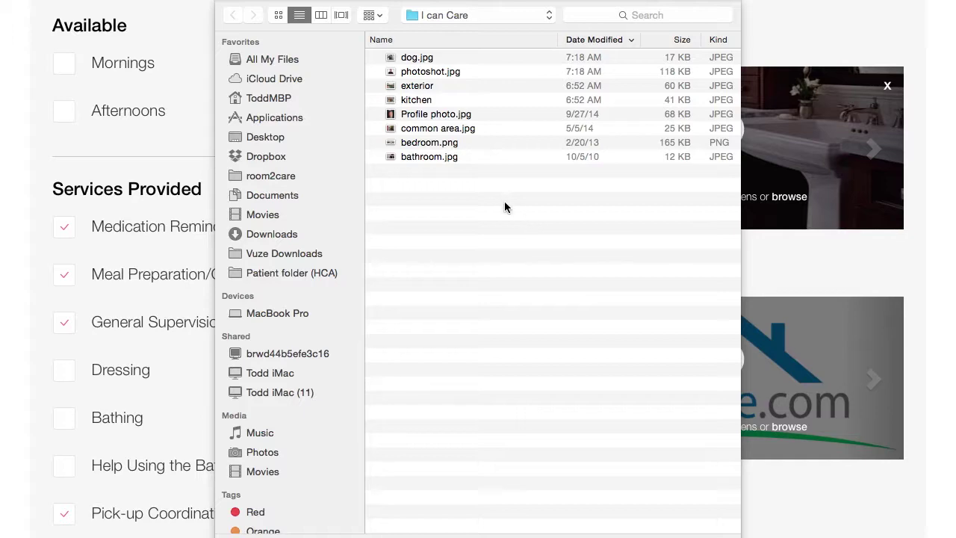
left_click(437, 130)
double_click(437, 128)
left_click_drag(475, 274, 465, 265)
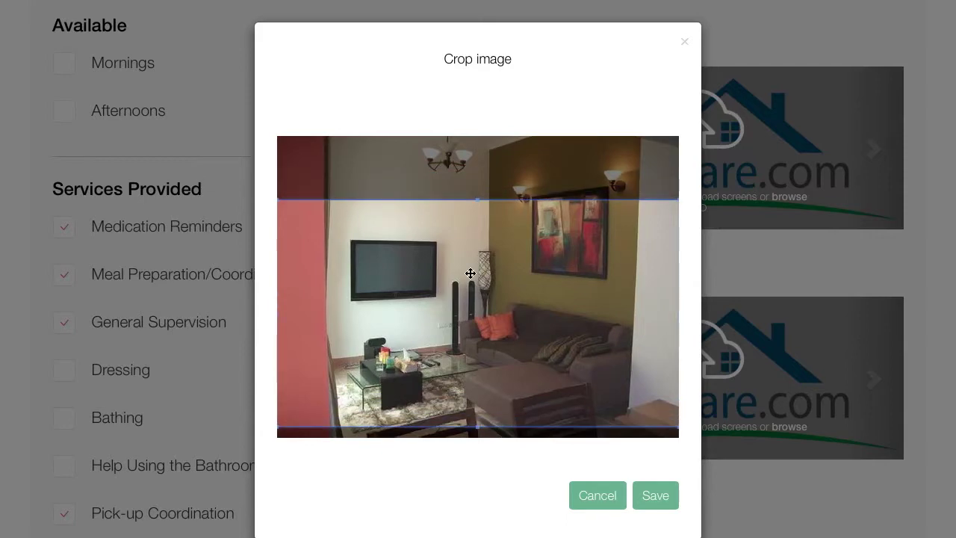
left_click(655, 495)
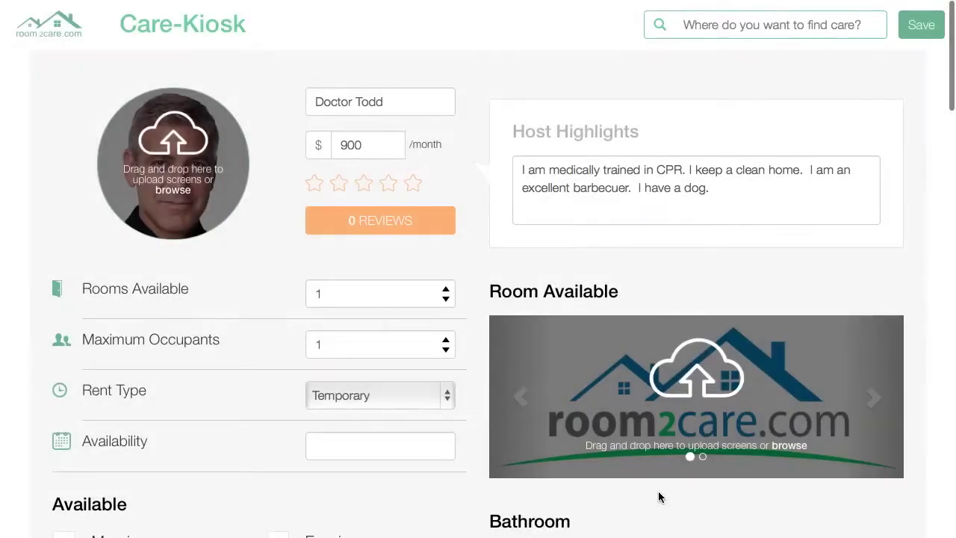
- Add the exterior house photo to Common Area/Amenities, cropped higher on the house
scroll(658, 497, "down", 5)
scroll(658, 497, "down", 2)
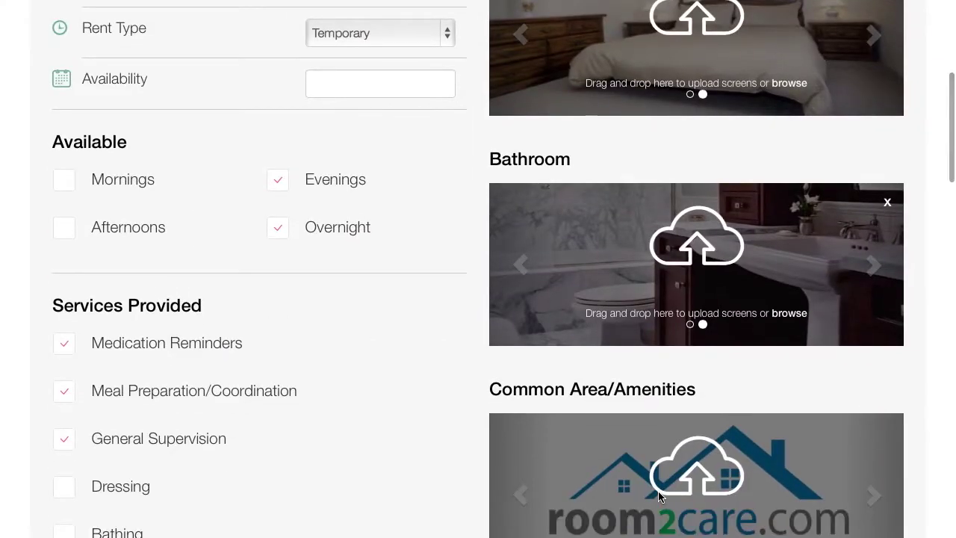
left_click(658, 497)
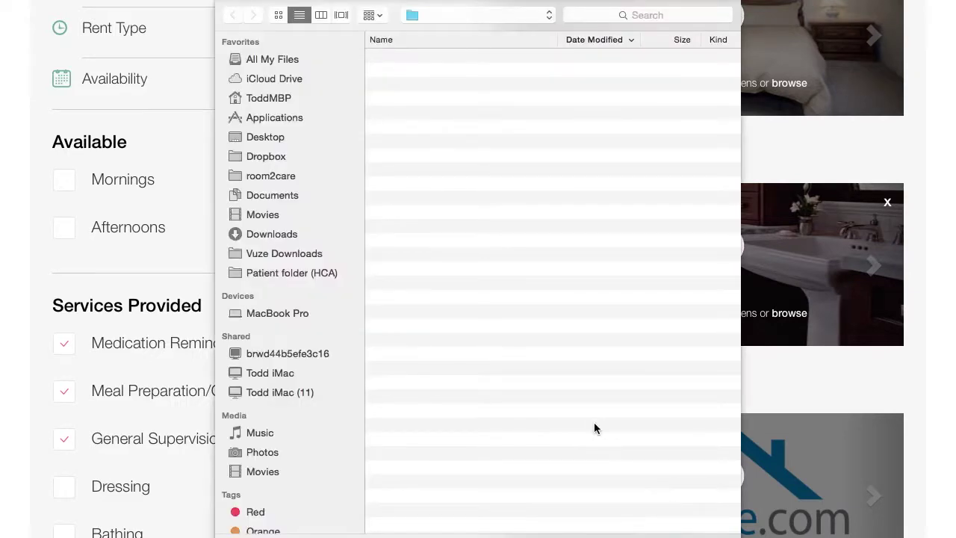
double_click(420, 85)
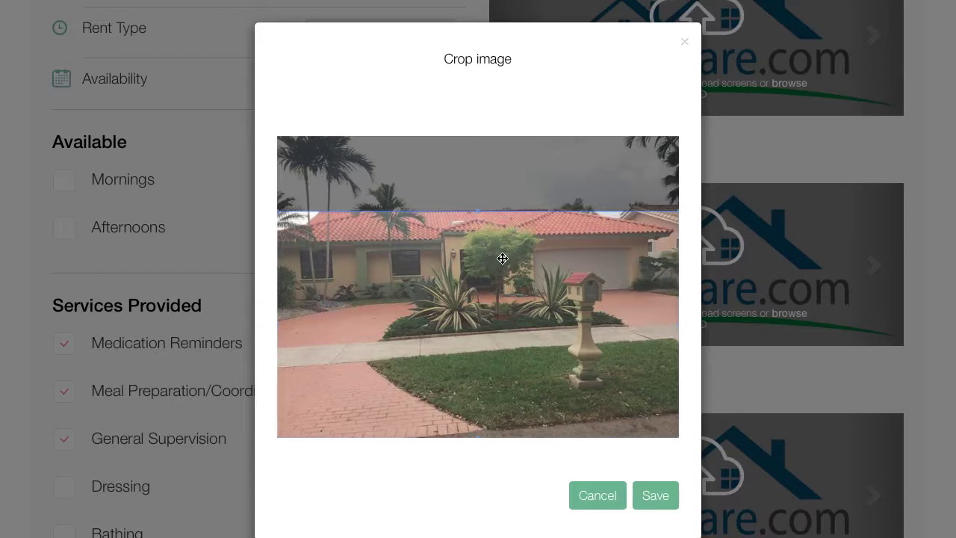
left_click_drag(517, 327, 501, 261)
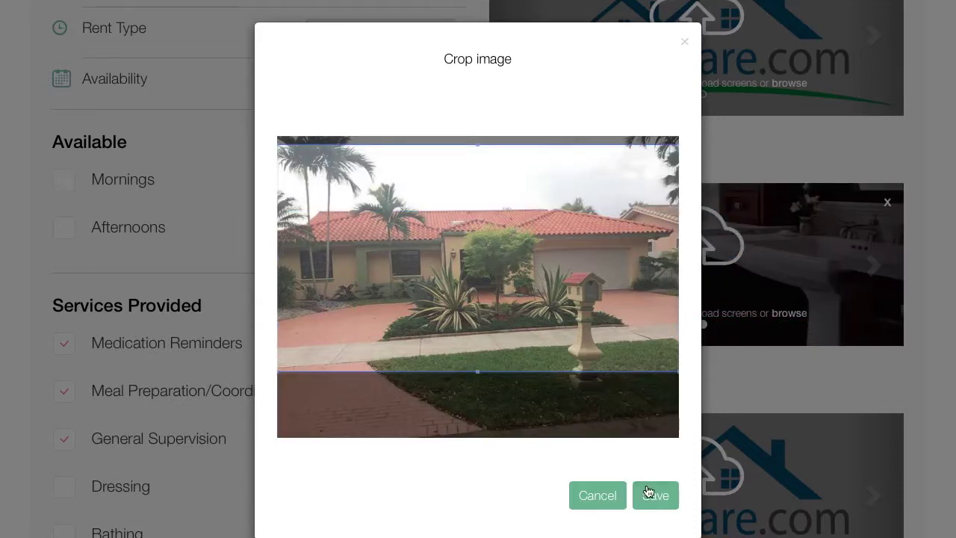
left_click(649, 493)
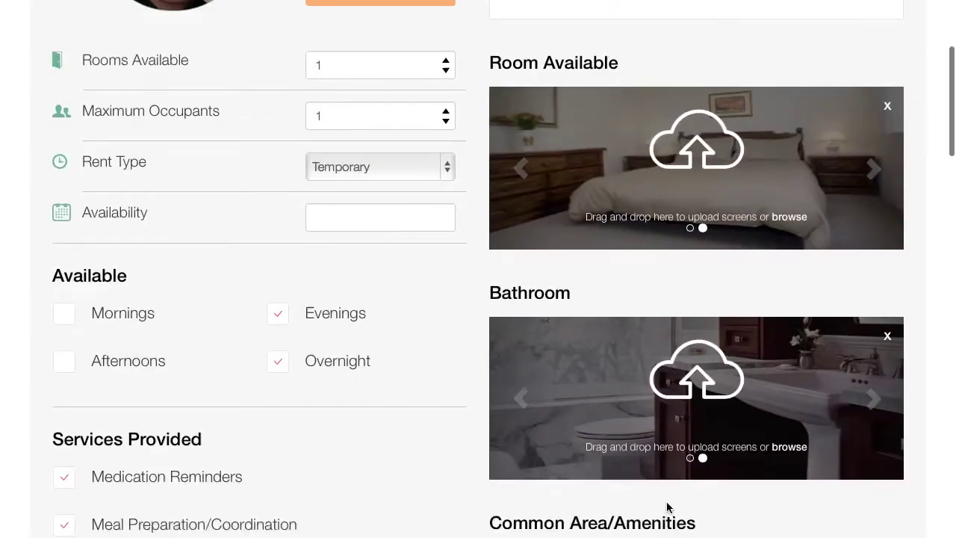
- Load dog.jpg into Common Area/Amenities and move its crop area up
scroll(667, 508, "down", 6)
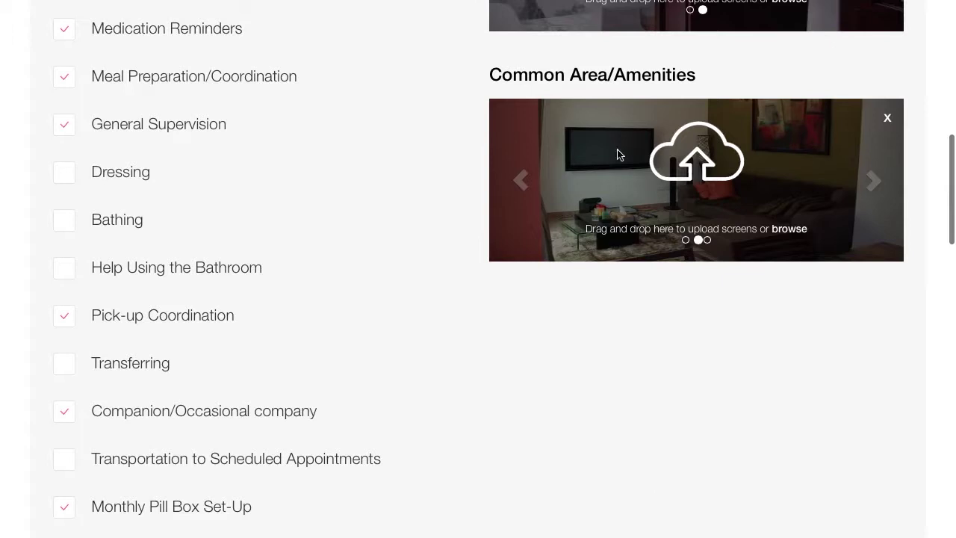
left_click(617, 155)
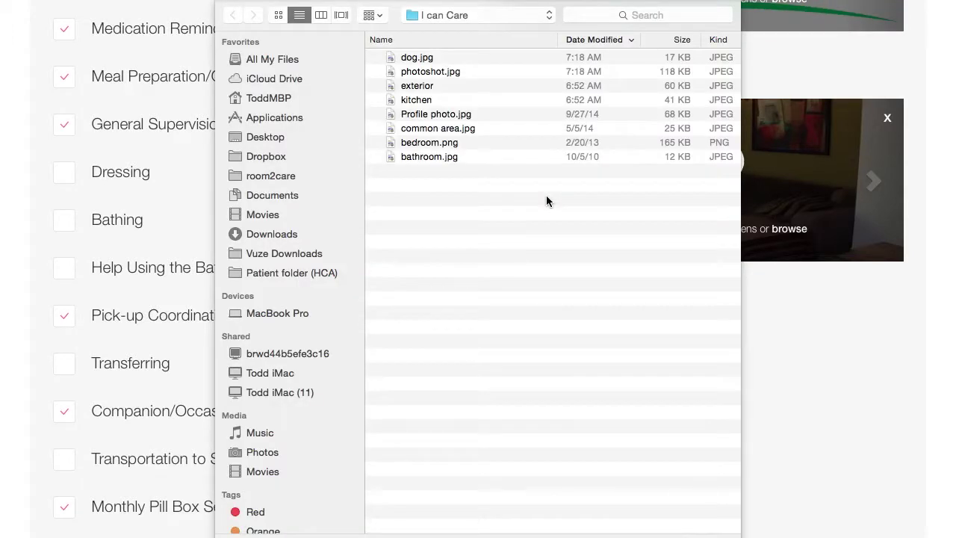
double_click(418, 59)
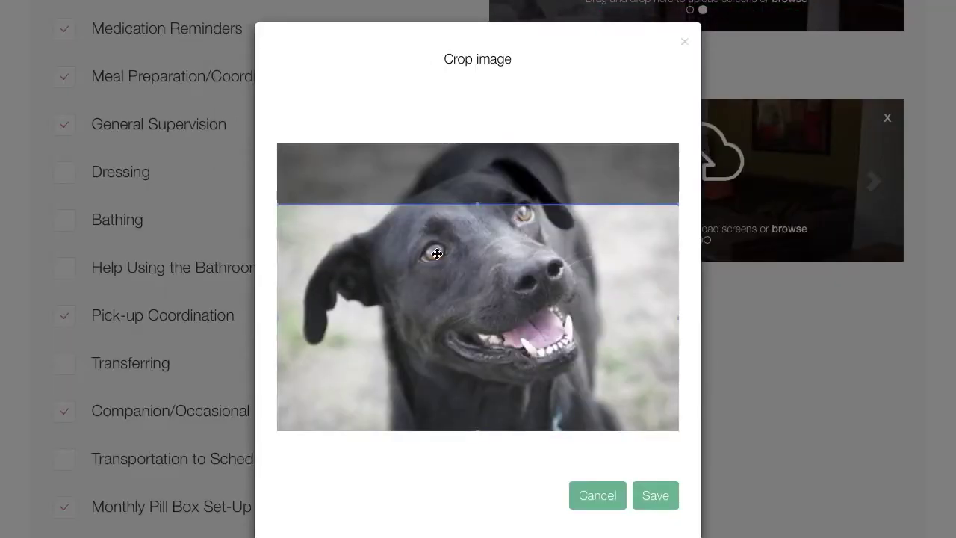
left_click_drag(437, 254, 429, 198)
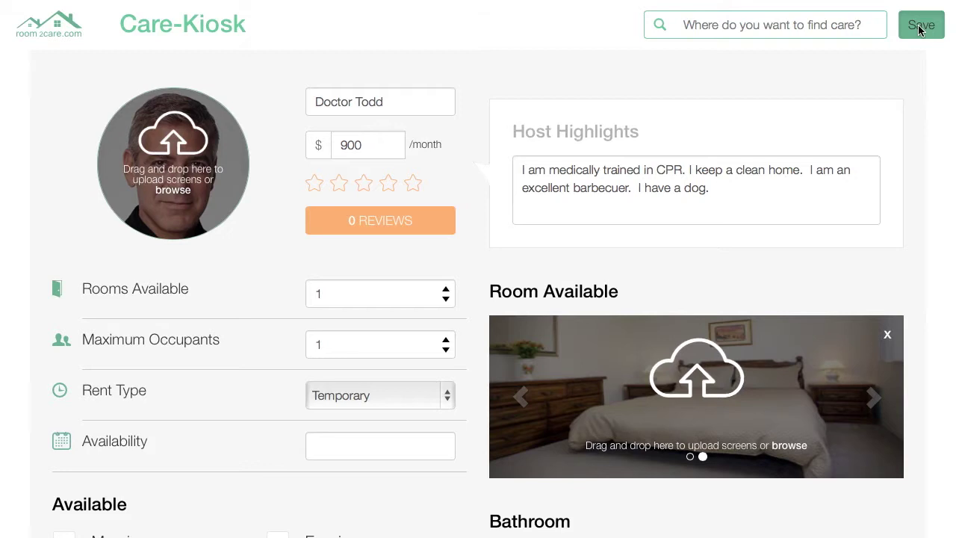
- Save the profile and find its $900.00/month card in Search Results
left_click(921, 27)
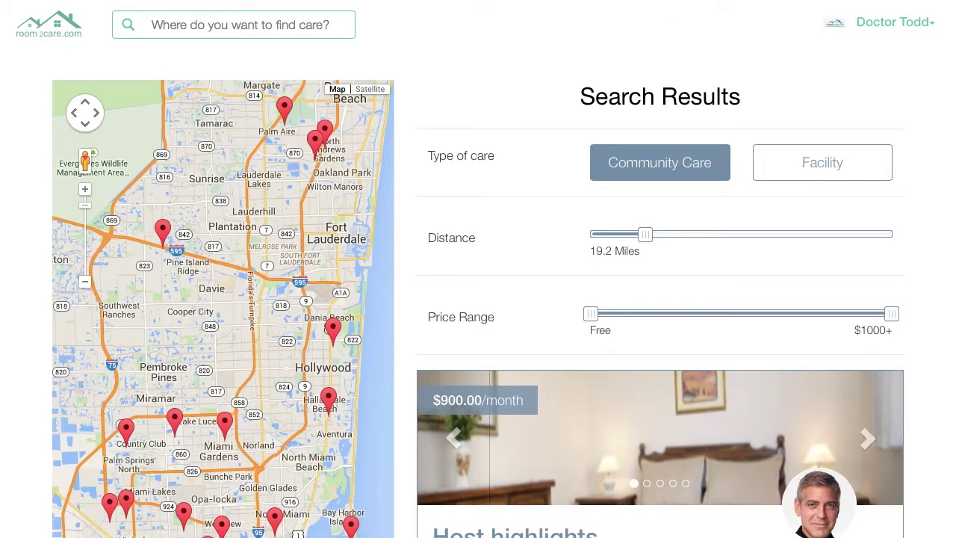
scroll(581, 192, "down", 3)
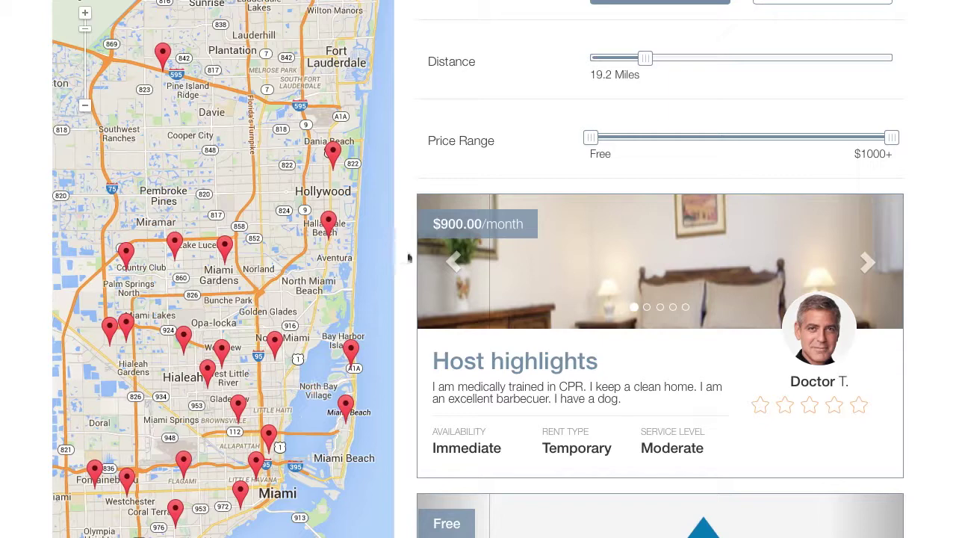
- Open the host's listing page and advance the Common Area/Amenities photos to the dog picture
left_click(816, 333)
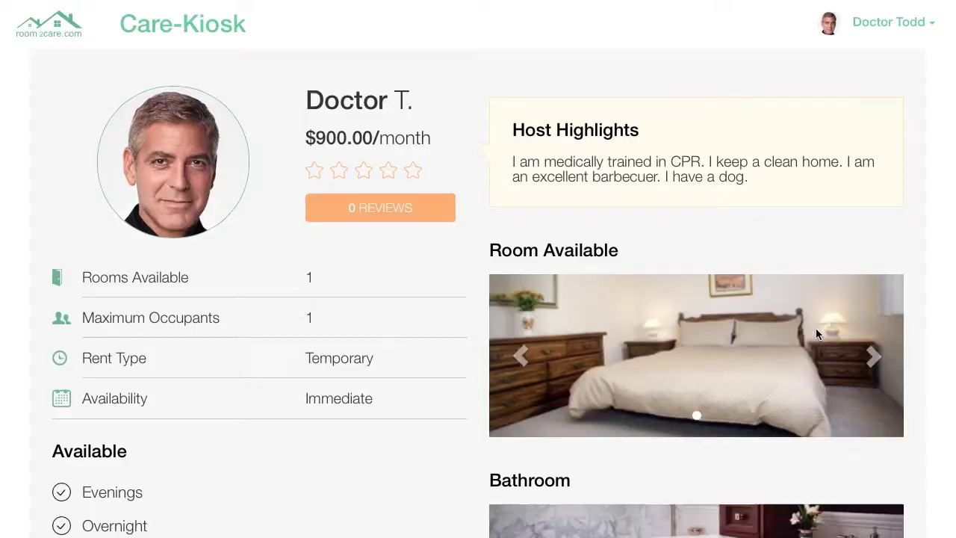
scroll(816, 334, "down", 3)
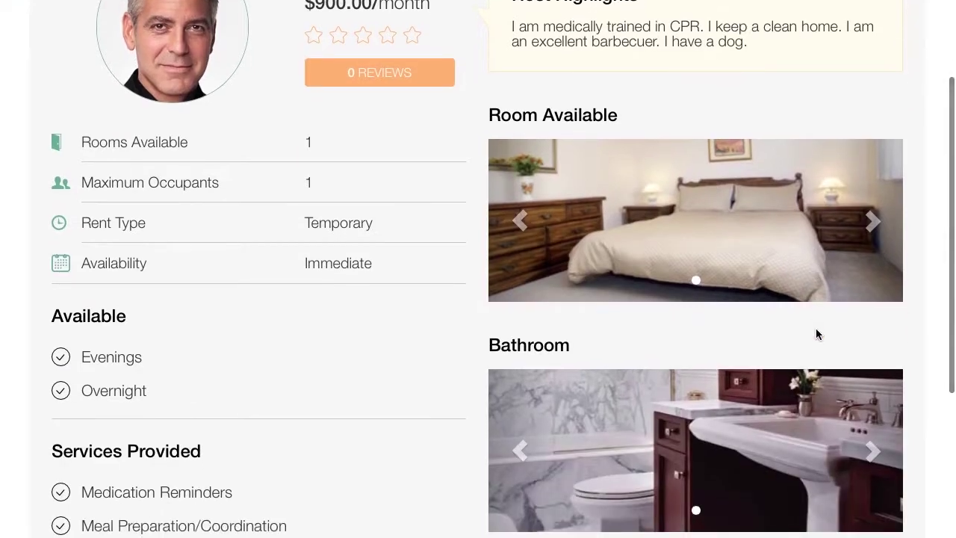
scroll(817, 334, "up", 2)
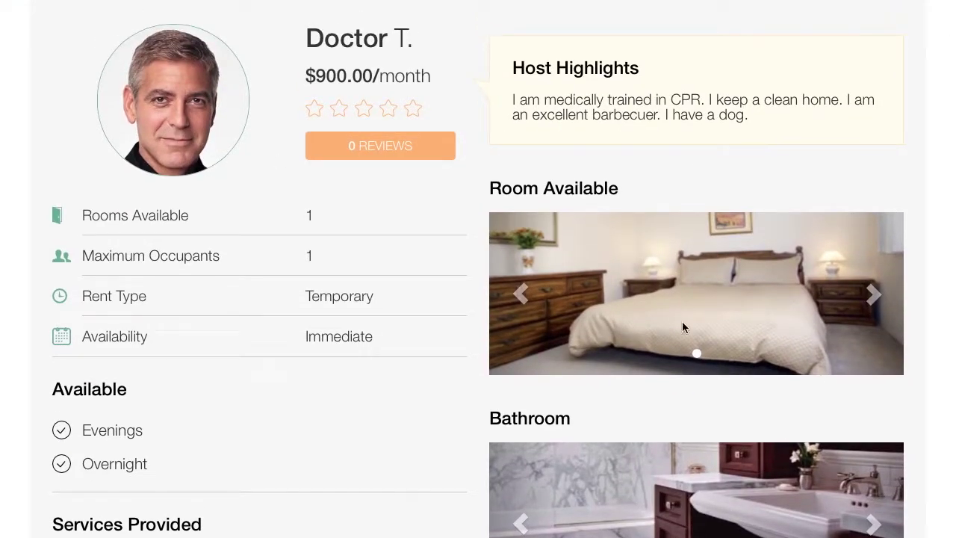
scroll(668, 364, "down", 4)
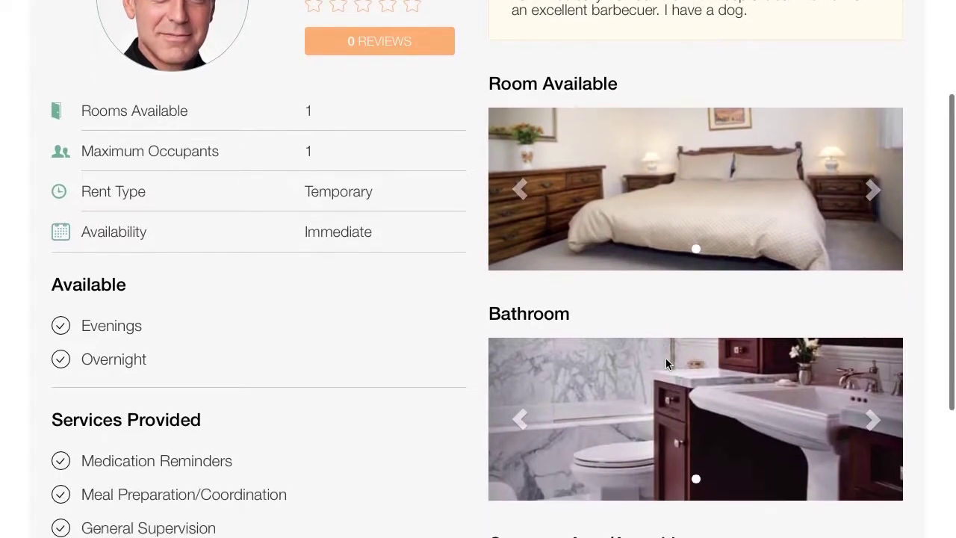
scroll(666, 360, "down", 5)
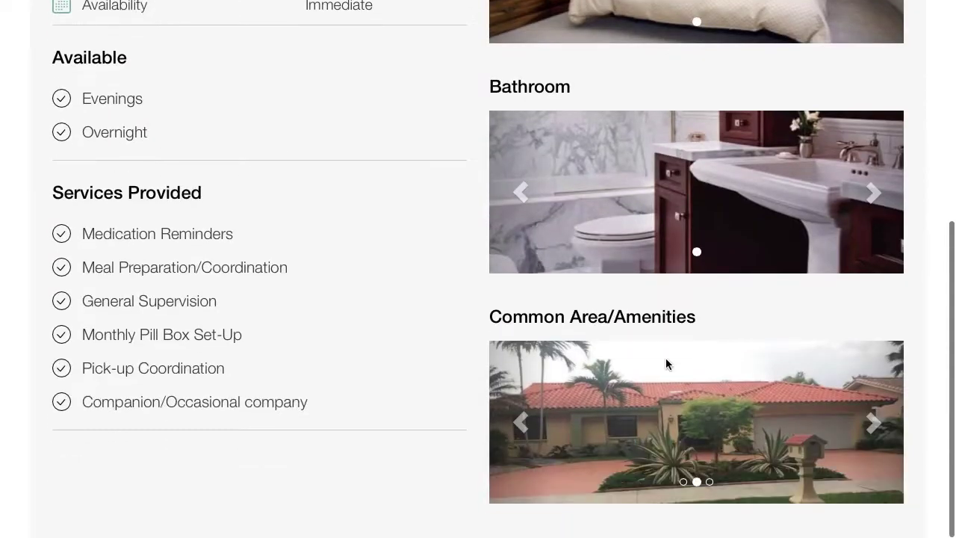
left_click(874, 415)
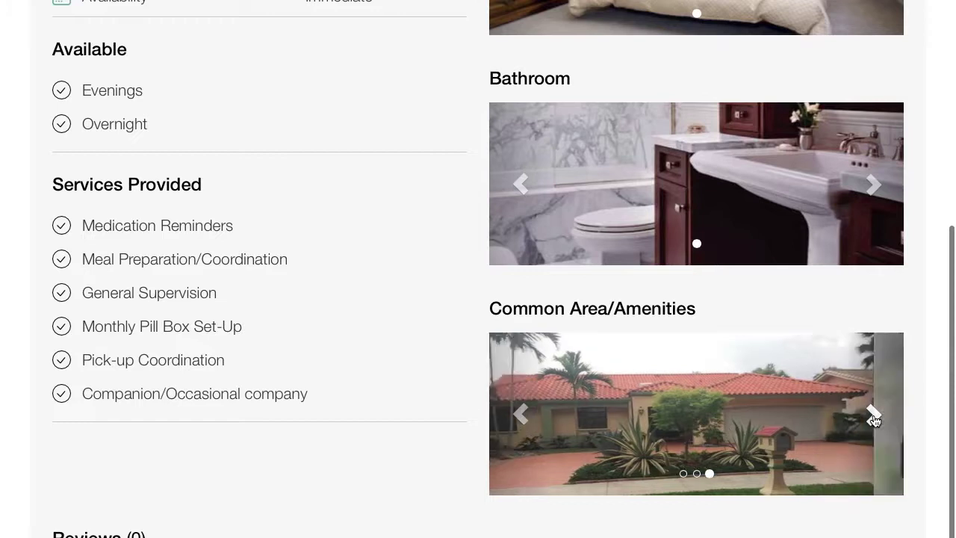